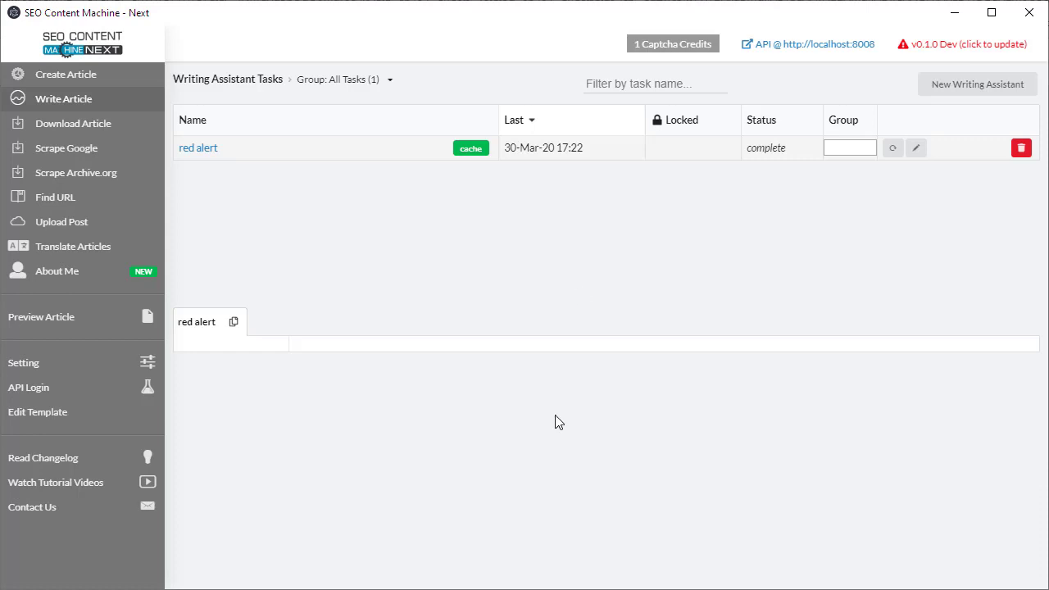
- Run a writing assistant task for 'red alert 3 review' with United States as the region
{"action": "left_click", "coordinate": [1010, 90]}
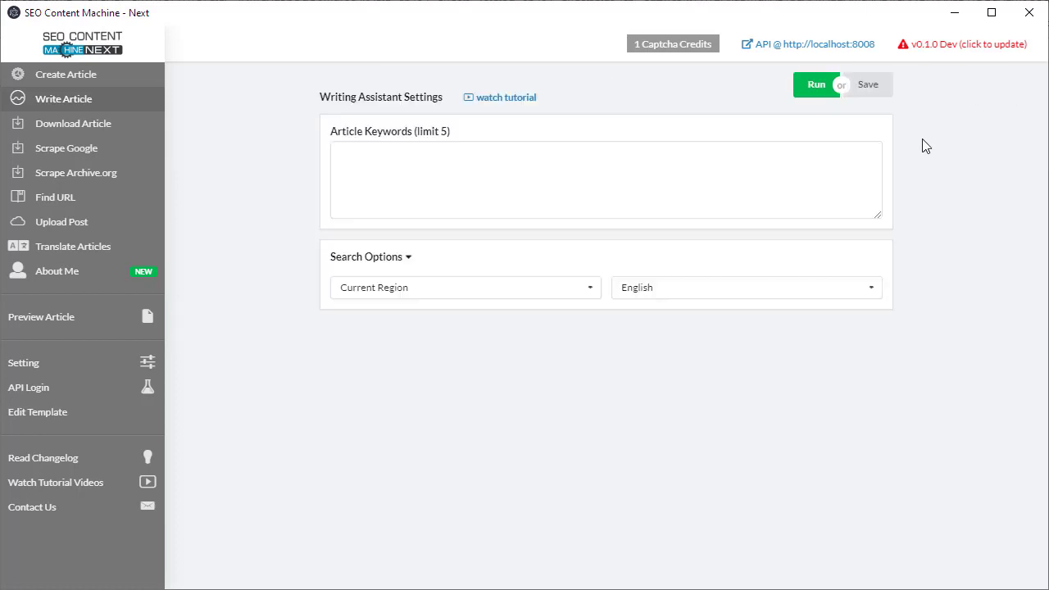
{"action": "left_click", "coordinate": [584, 178]}
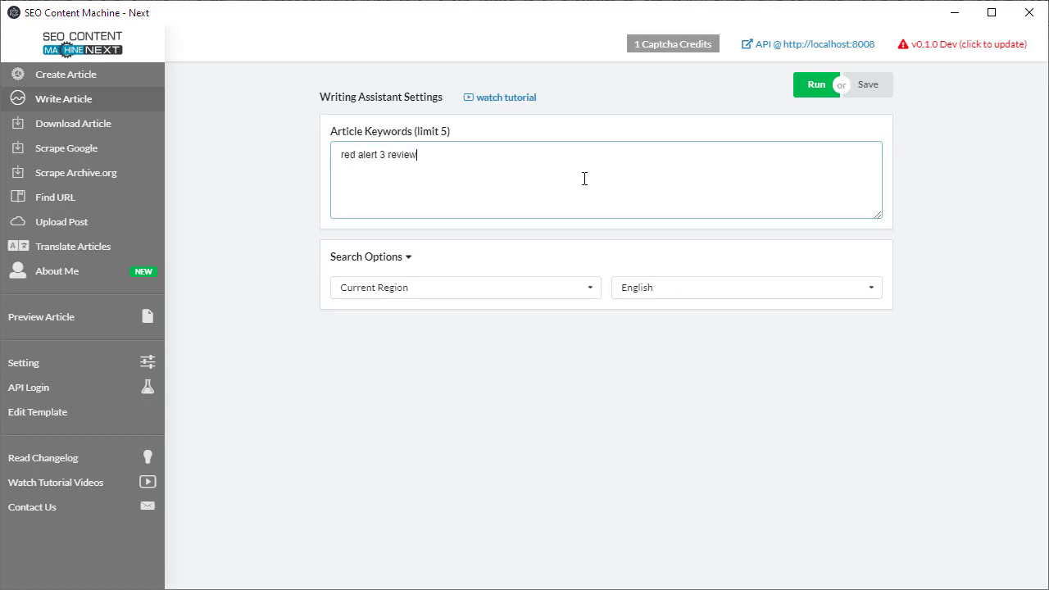
{"action": "left_click", "coordinate": [507, 289]}
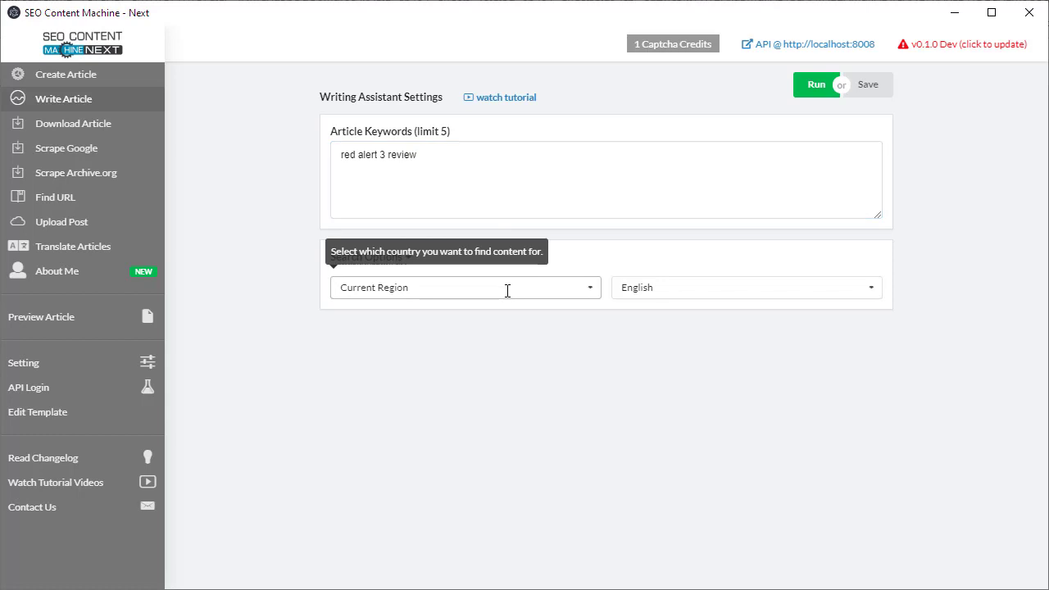
{"action": "type", "text": "ameri"}
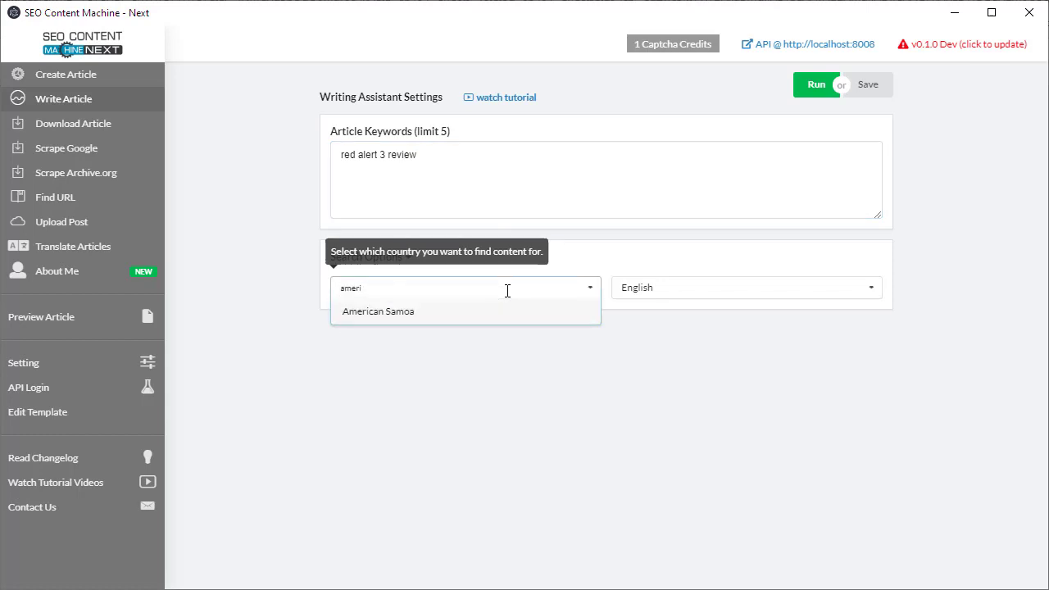
{"action": "key", "text": "BackSpace"}
{"action": "key", "text": "BackSpace"}
{"action": "key", "text": "BackSpace"}
{"action": "key", "text": "BackSpace"}
{"action": "key", "text": "BackSpace"}
{"action": "type", "text": "unit"}
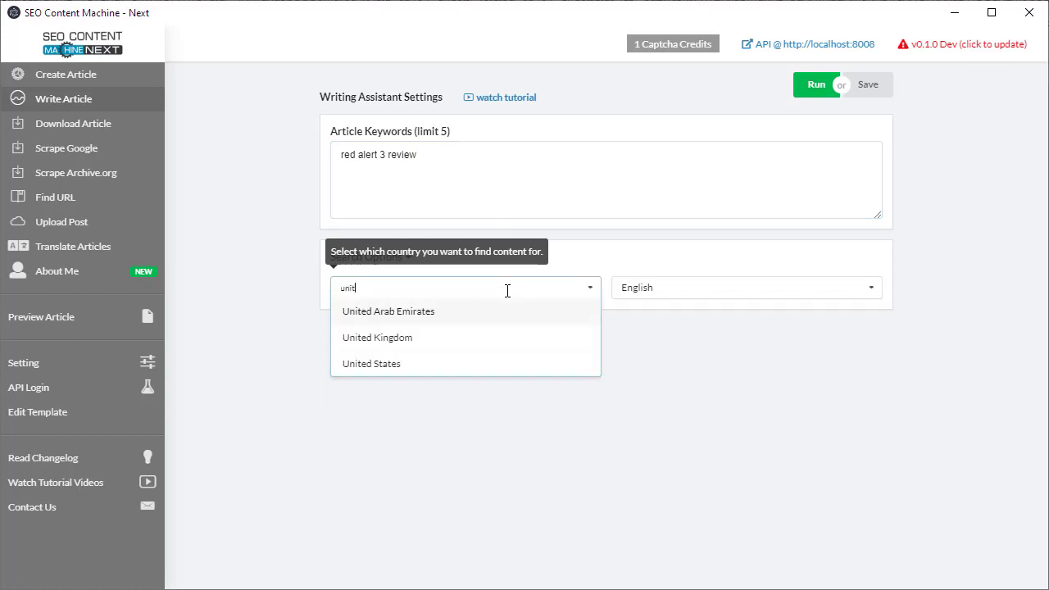
{"action": "key", "text": "Down"}
{"action": "key", "text": "Down"}
{"action": "key", "text": "Return"}
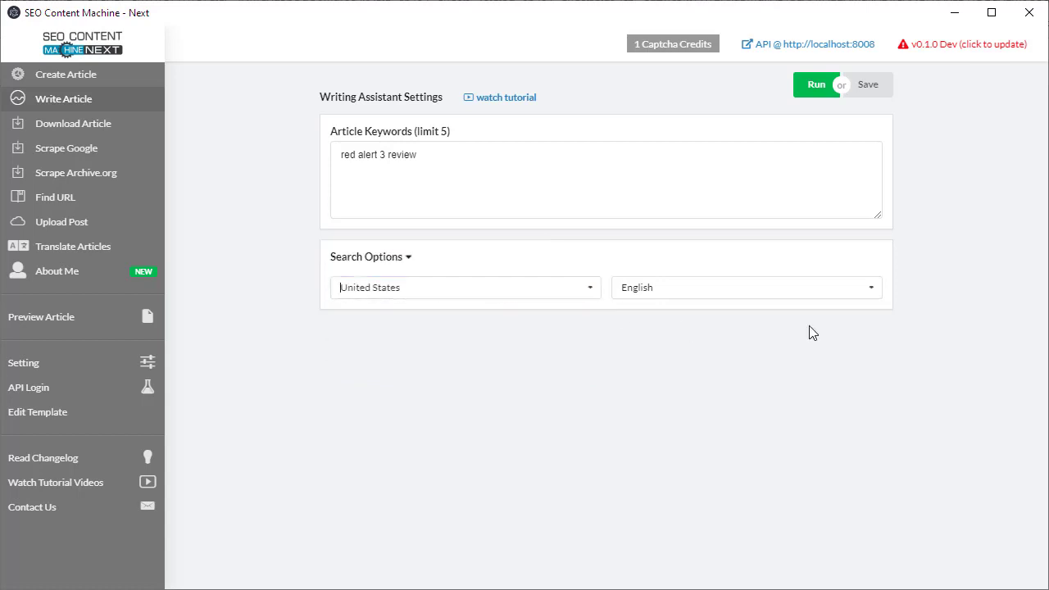
{"action": "left_click", "coordinate": [813, 91]}
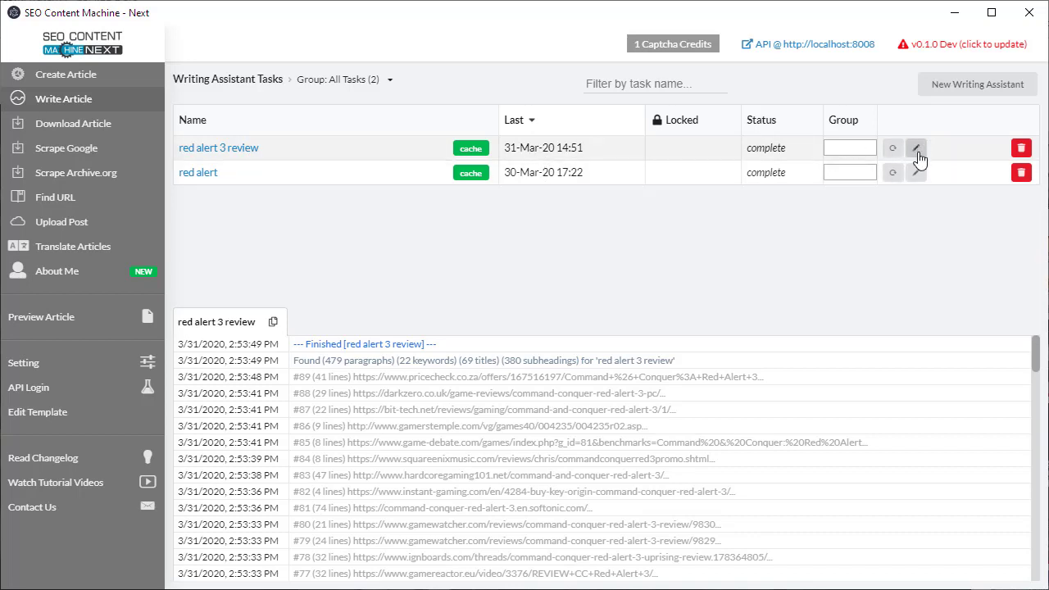
- Review the red alert 3 review task's settings, then open that task in the article editor
{"action": "left_click", "coordinate": [917, 151]}
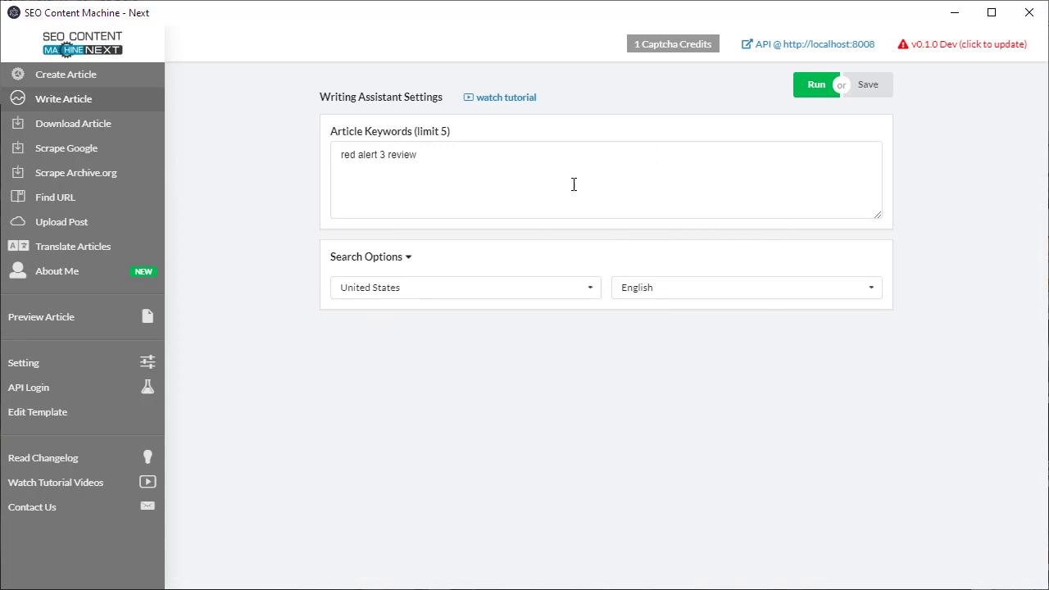
{"action": "left_click", "coordinate": [99, 106]}
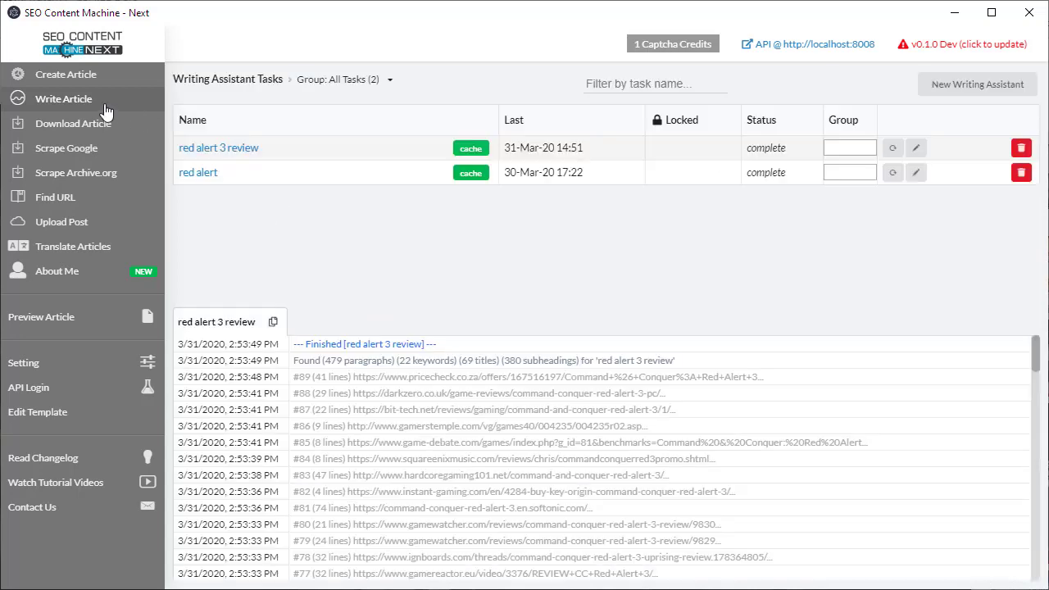
{"action": "left_click", "coordinate": [233, 152]}
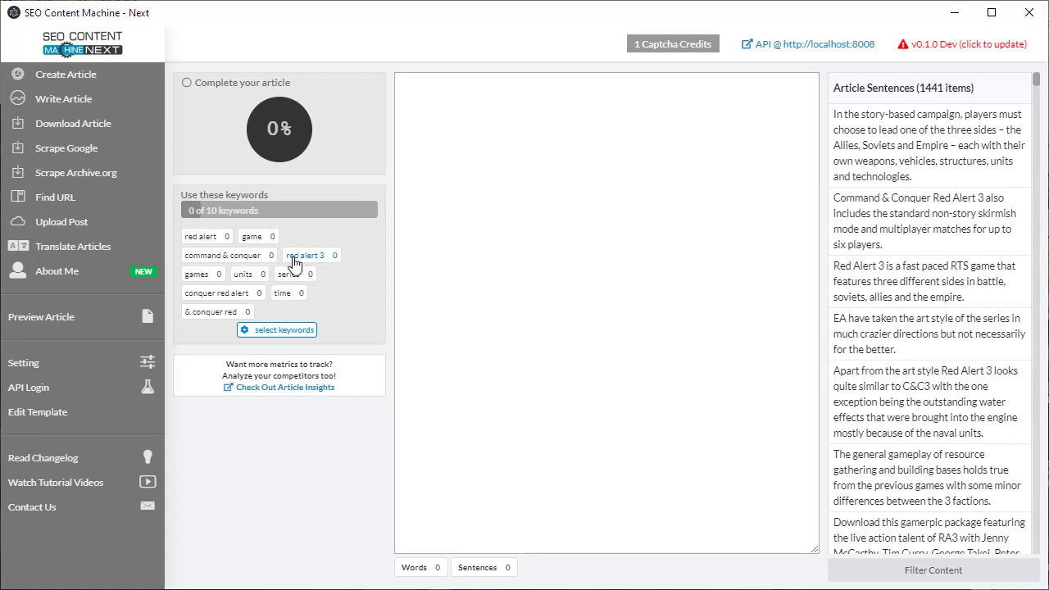
- Insert the campaign, skirmish/multiplayer, fast-paced RTS and art style sentences into the article
{"action": "left_click", "coordinate": [889, 143]}
{"action": "left_click", "coordinate": [885, 223]}
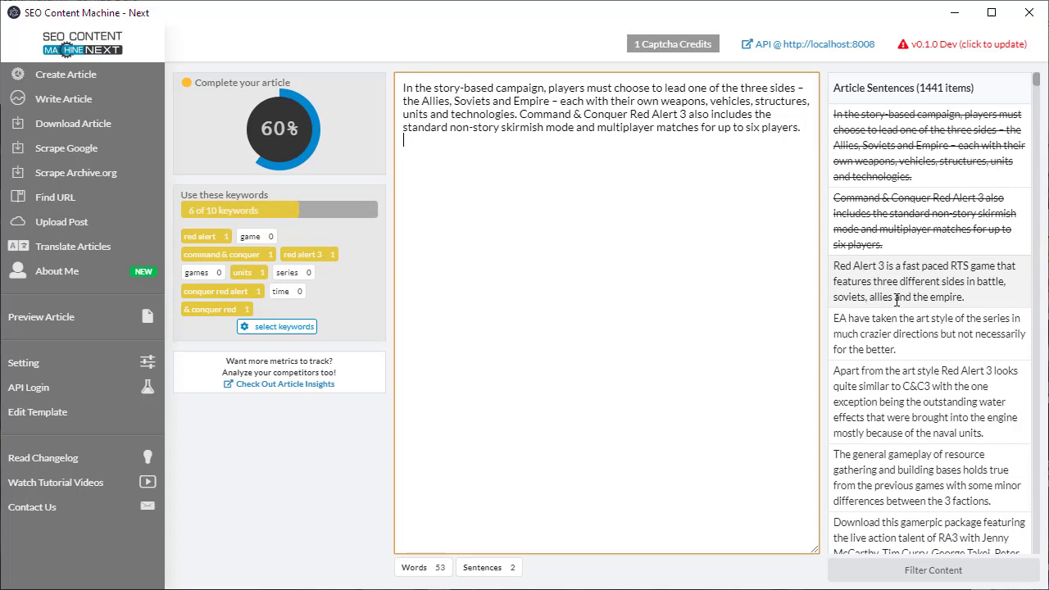
{"action": "left_click", "coordinate": [966, 295]}
{"action": "left_click", "coordinate": [942, 336]}
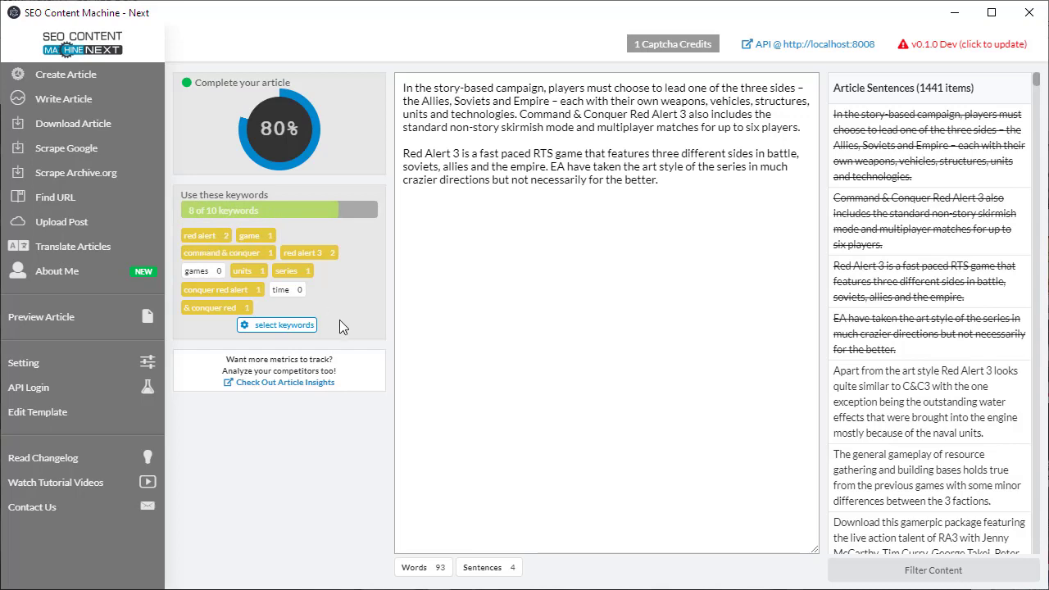
- Add soviet and ea to the tracked keywords and remove code and time
{"action": "left_click", "coordinate": [277, 324]}
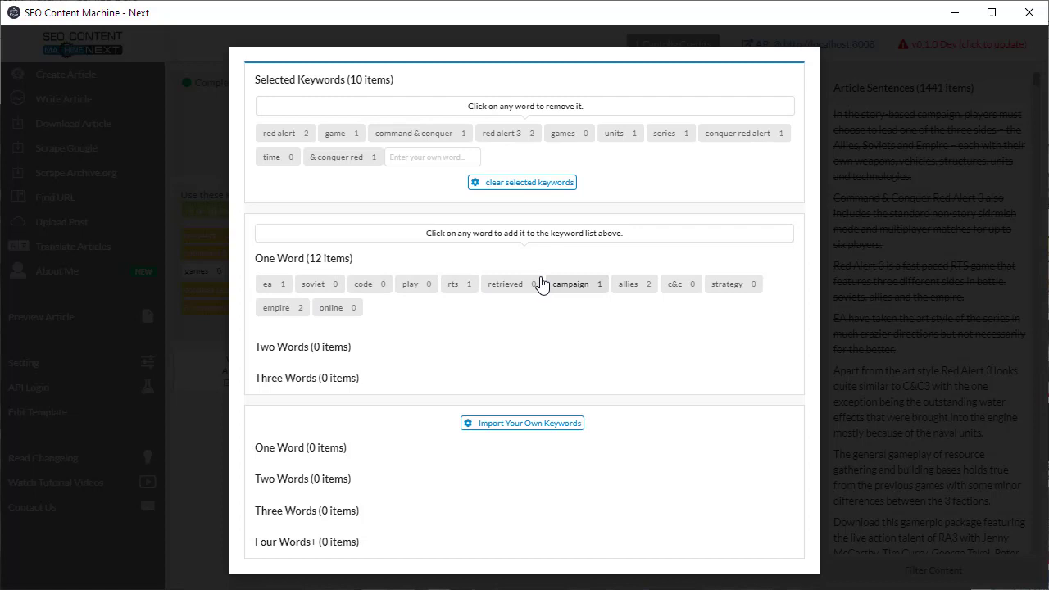
{"action": "left_click", "coordinate": [380, 285]}
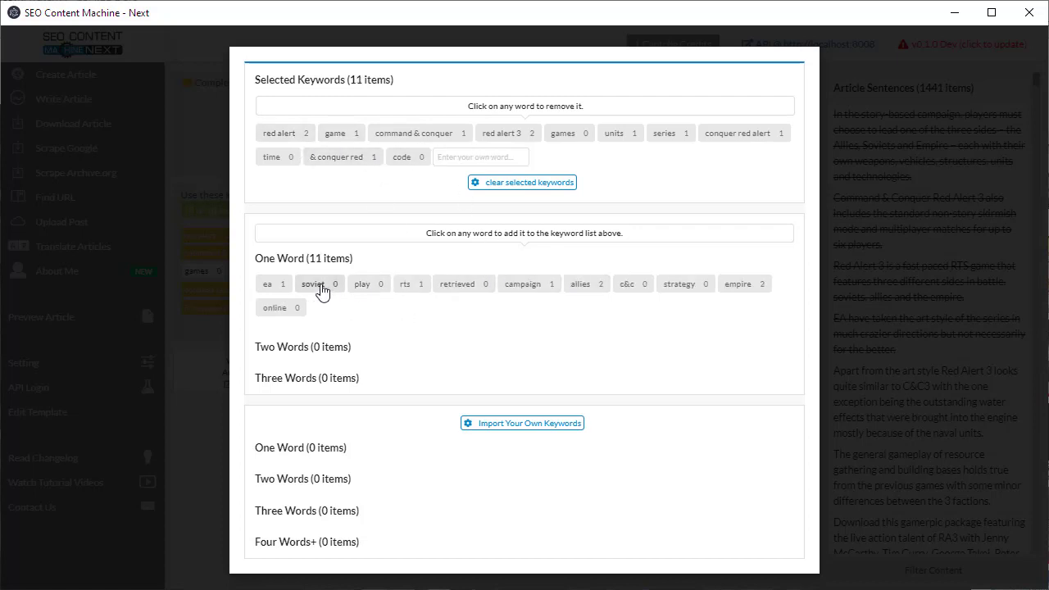
{"action": "left_click", "coordinate": [320, 286]}
{"action": "left_click", "coordinate": [267, 287]}
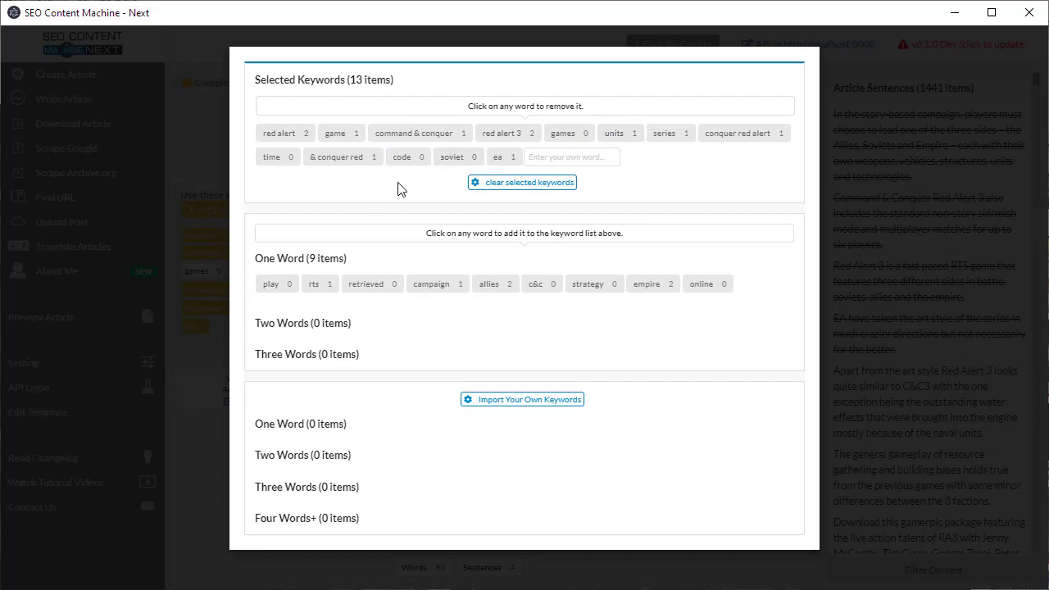
{"action": "left_click", "coordinate": [404, 159]}
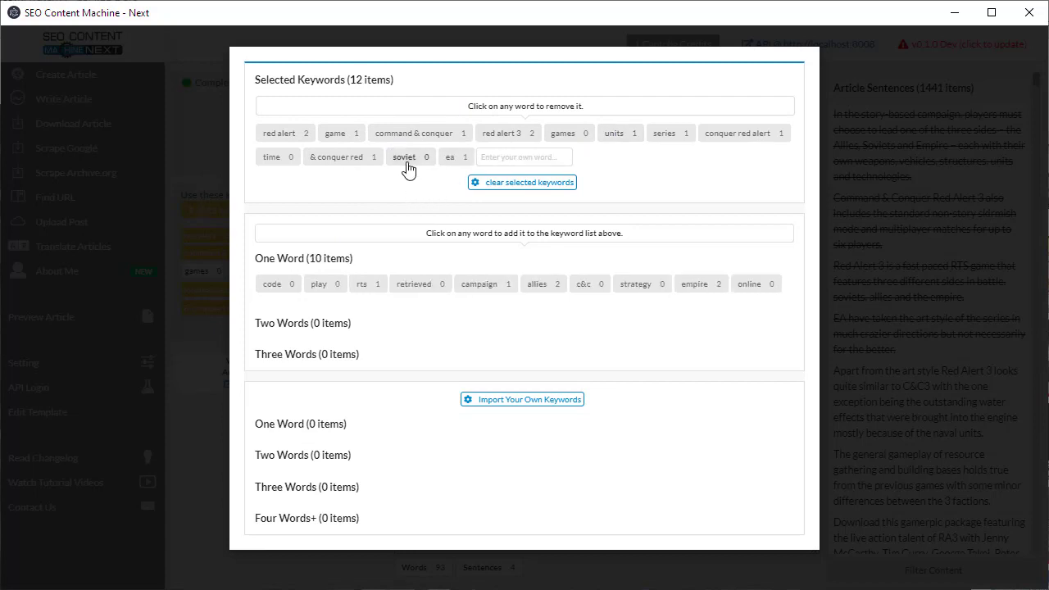
{"action": "left_click", "coordinate": [264, 162]}
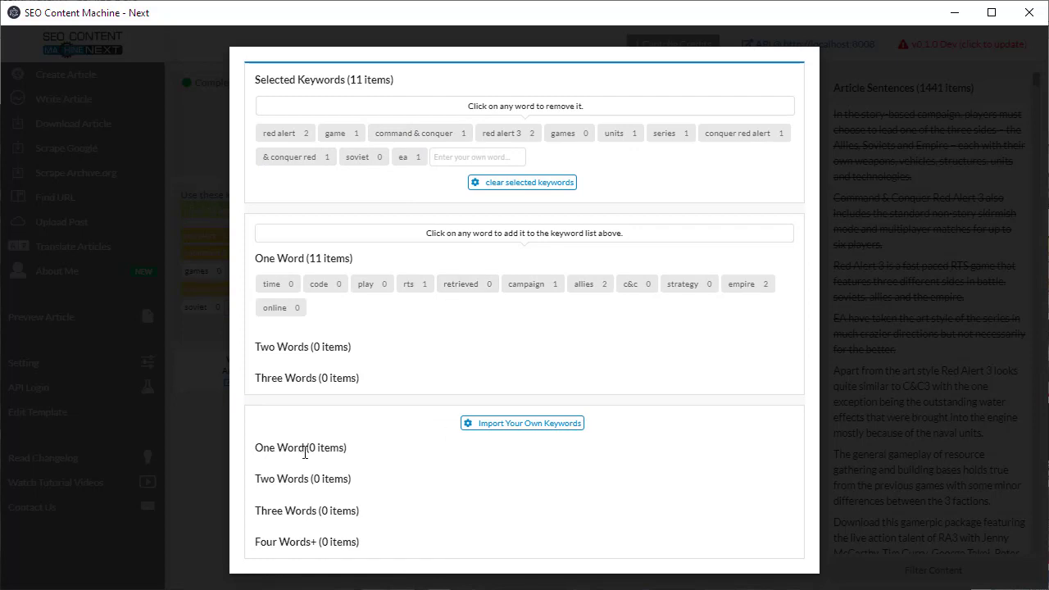
- Import the custom keywords 'tank' and 'big guns', one per line
{"action": "left_click", "coordinate": [536, 425]}
{"action": "scroll", "coordinate": [695, 449], "scroll_direction": "down", "scroll_amount": 1}
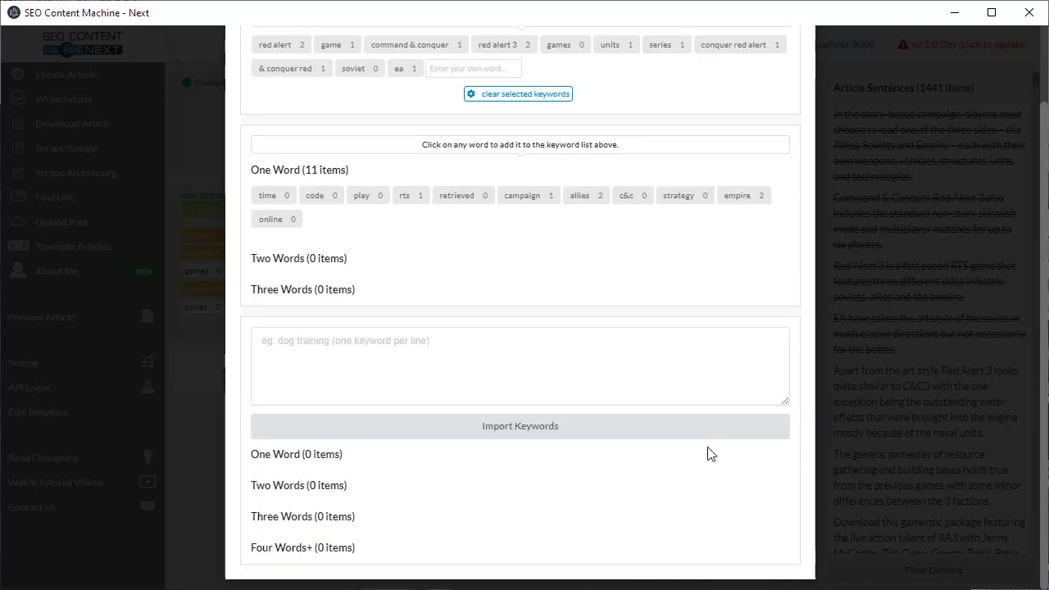
{"action": "left_click", "coordinate": [360, 351]}
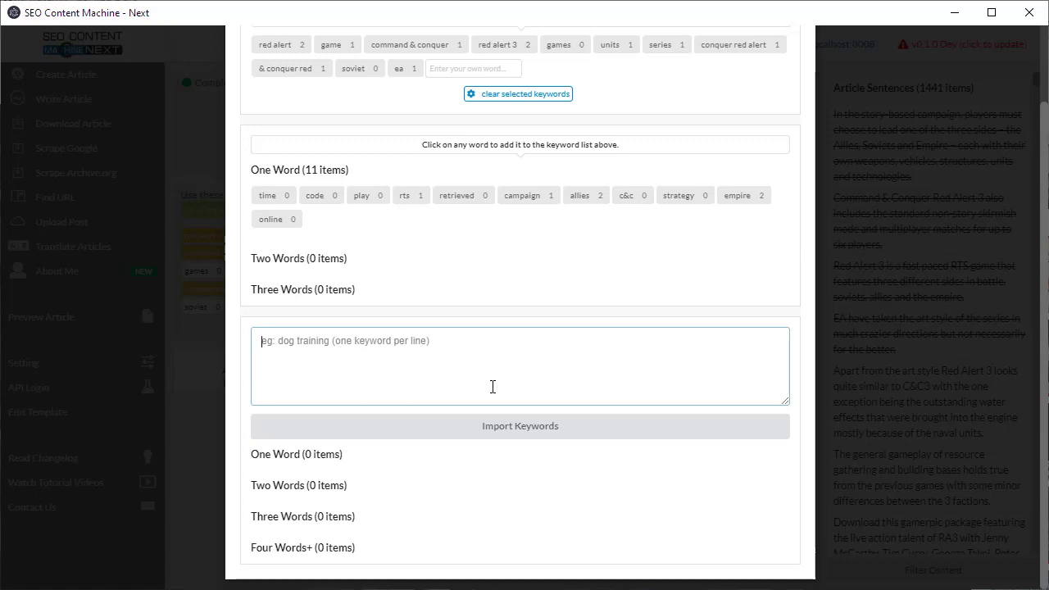
{"action": "type", "text": "tank"}
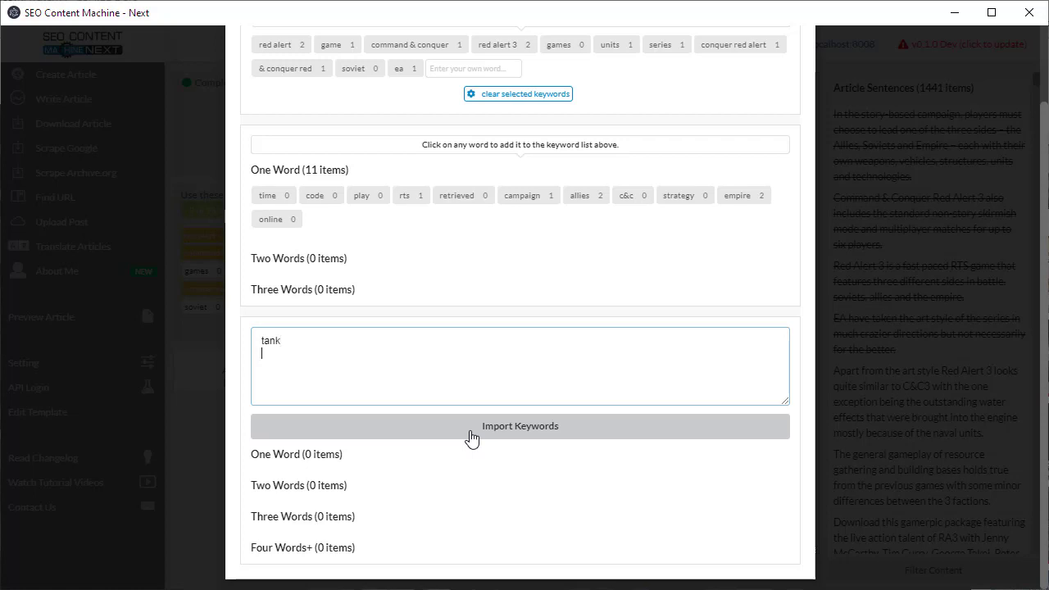
{"action": "key", "text": "Return"}
{"action": "type", "text": "big guns"}
{"action": "left_click", "coordinate": [585, 436]}
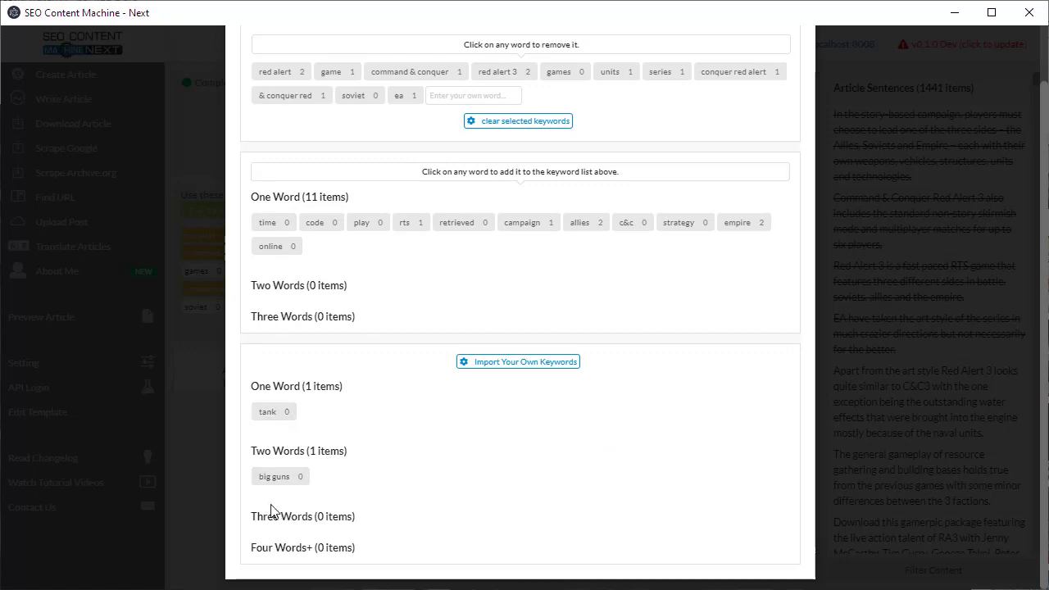
- Select the imported tank and big guns keywords for tracking and close the picker
{"action": "scroll", "coordinate": [372, 421], "scroll_direction": "up", "scroll_amount": 1}
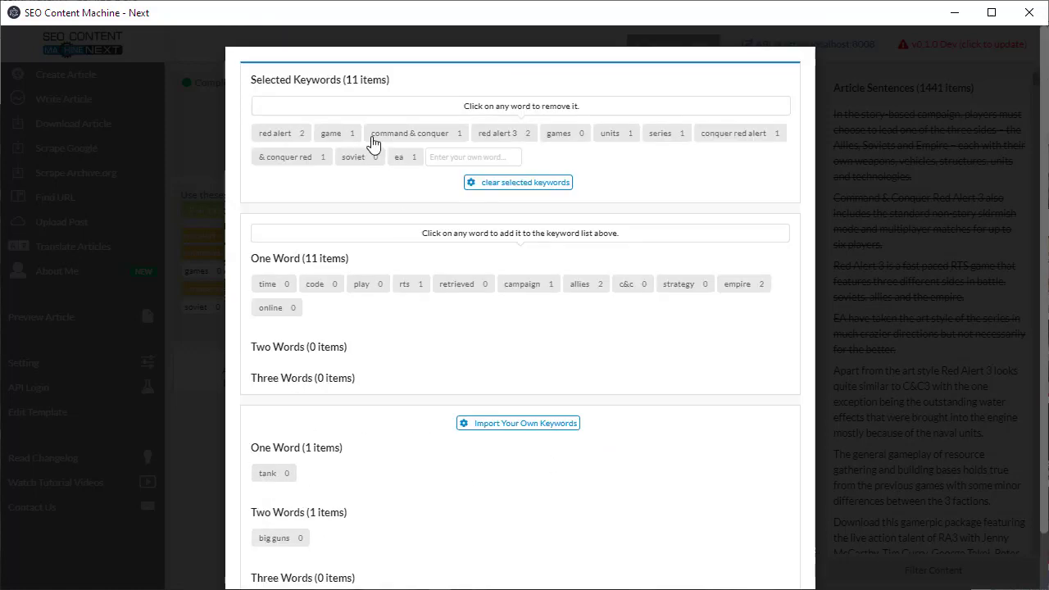
{"action": "scroll", "coordinate": [384, 426], "scroll_direction": "down", "scroll_amount": 1}
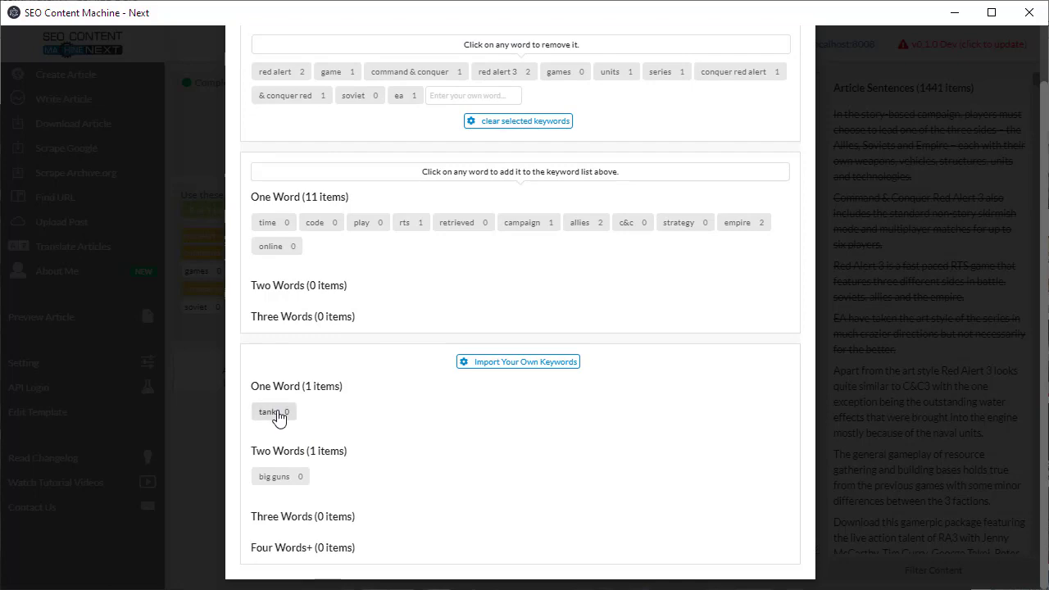
{"action": "left_click", "coordinate": [277, 413]}
{"action": "left_click", "coordinate": [271, 477]}
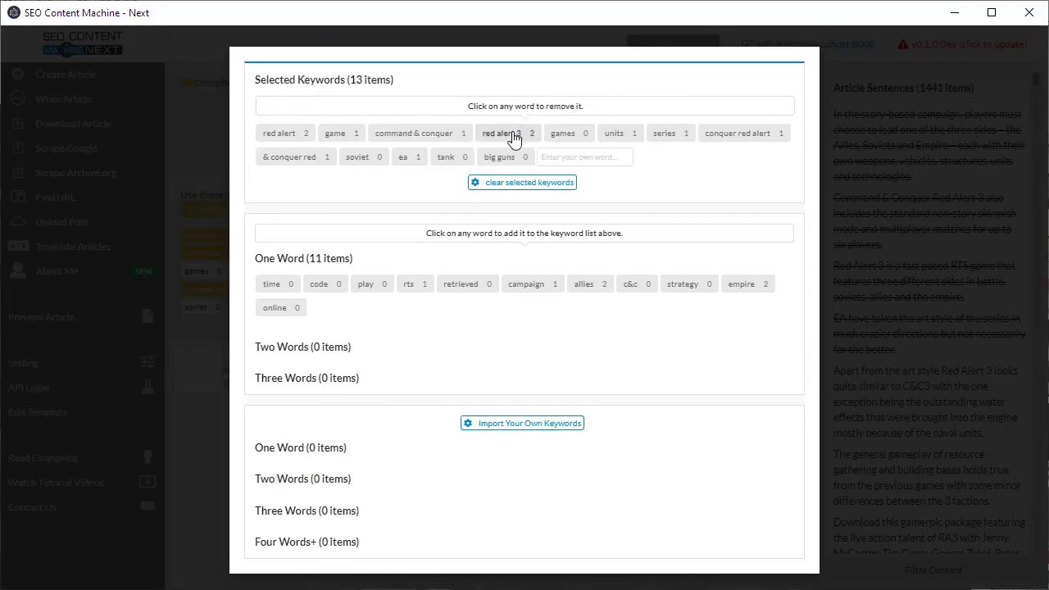
{"action": "left_click", "coordinate": [866, 208]}
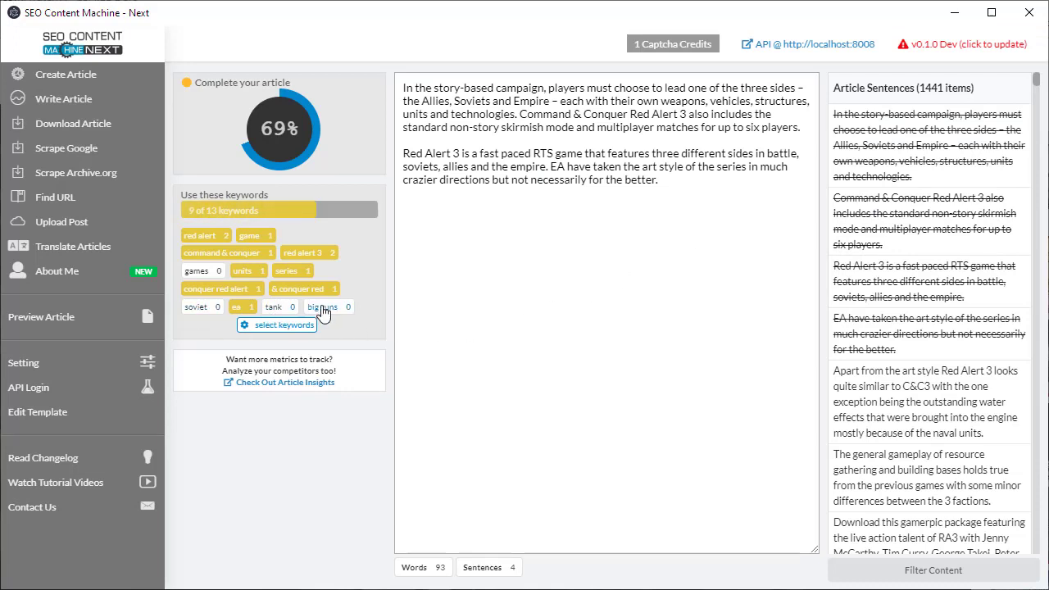
- Append a new line reading 'tank big guns' at the end of the article
{"action": "left_click", "coordinate": [733, 243]}
{"action": "type", "text": "t"}
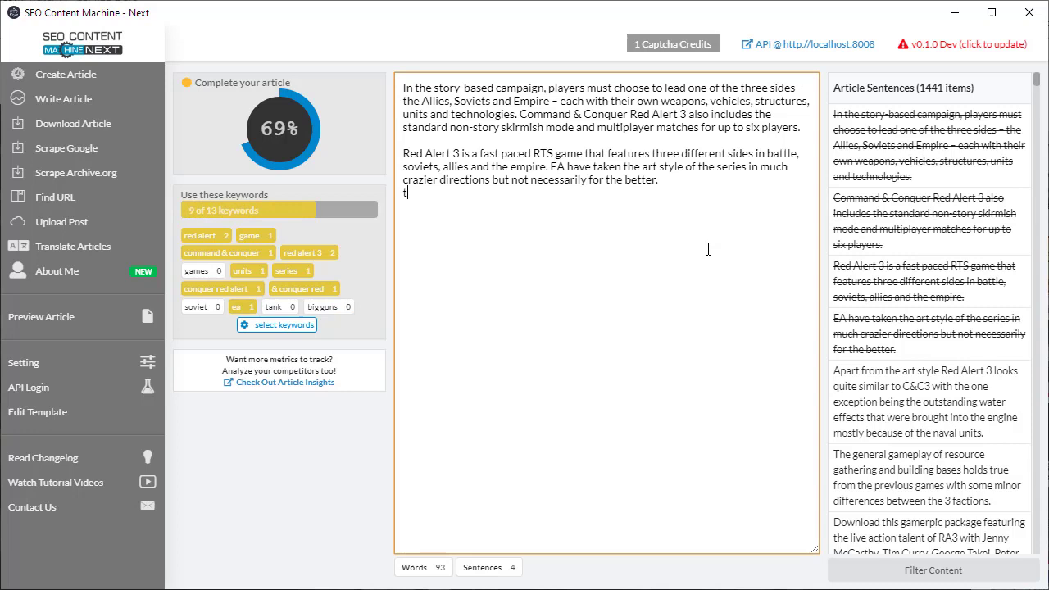
{"action": "type", "text": "ank big guns"}
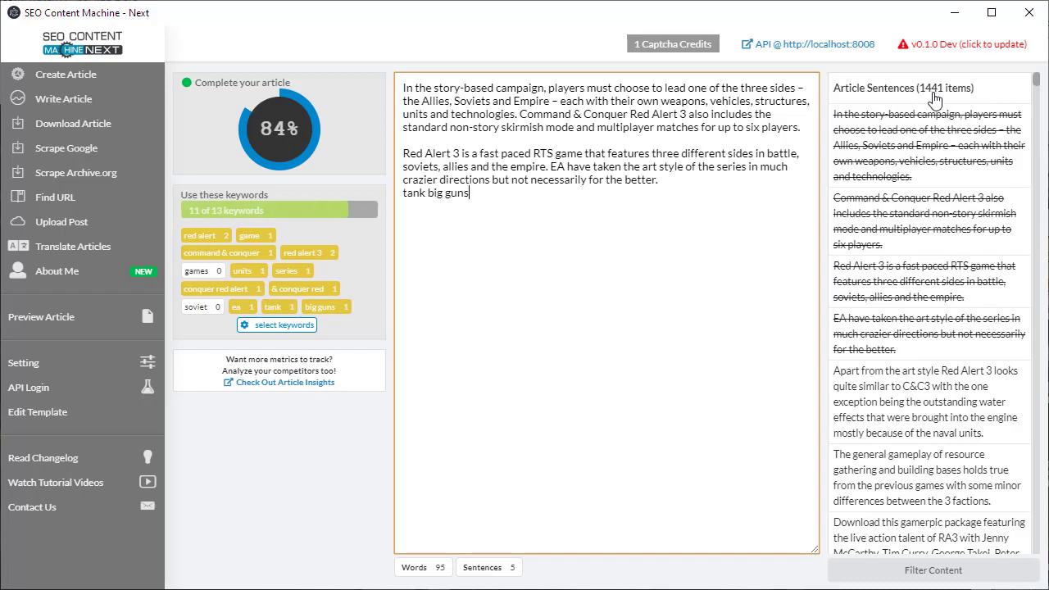
{"action": "left_click_drag", "start_coordinate": [1036, 89], "coordinate": [1030, 409]}
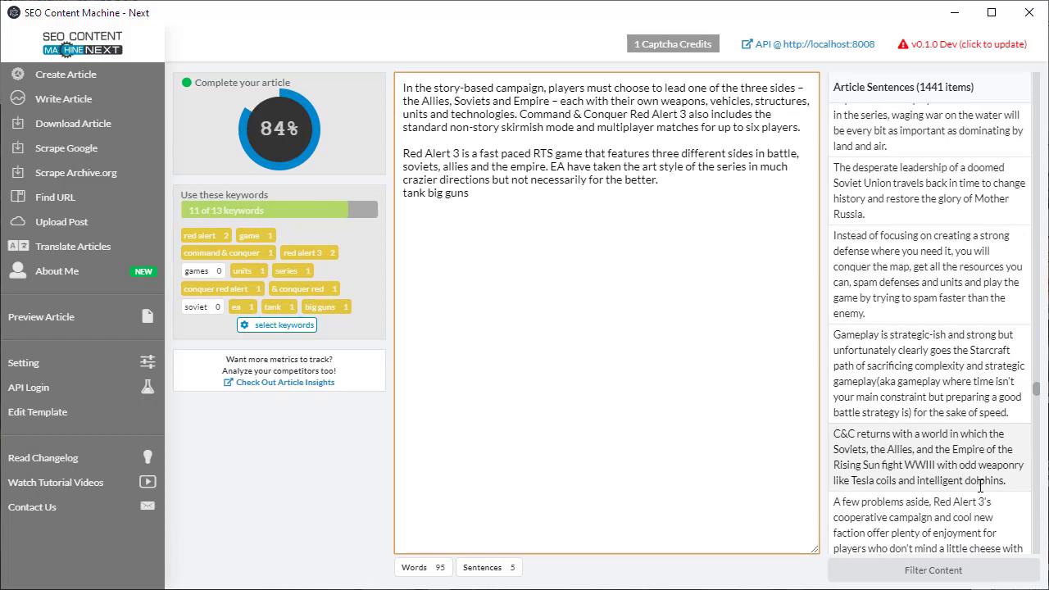
- Filter the scraped sentences to keep only those containing 'soviet'
{"action": "left_click", "coordinate": [934, 570]}
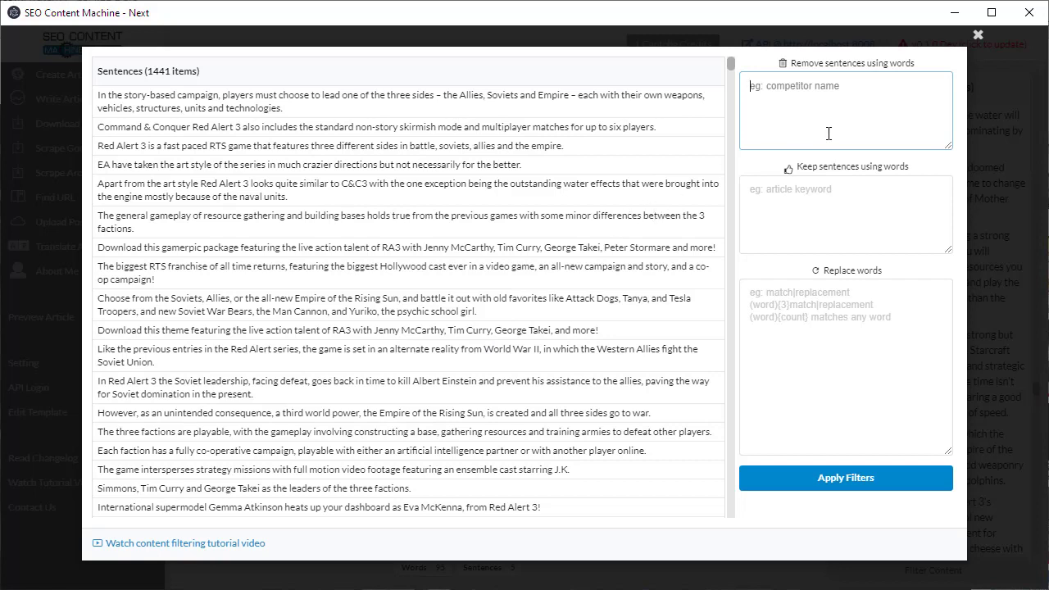
{"action": "type", "text": "sovie"}
{"action": "key", "text": "ctrl+a"}
{"action": "key", "text": "ctrl+c"}
{"action": "key", "text": "BackSpace"}
{"action": "left_click", "coordinate": [839, 209]}
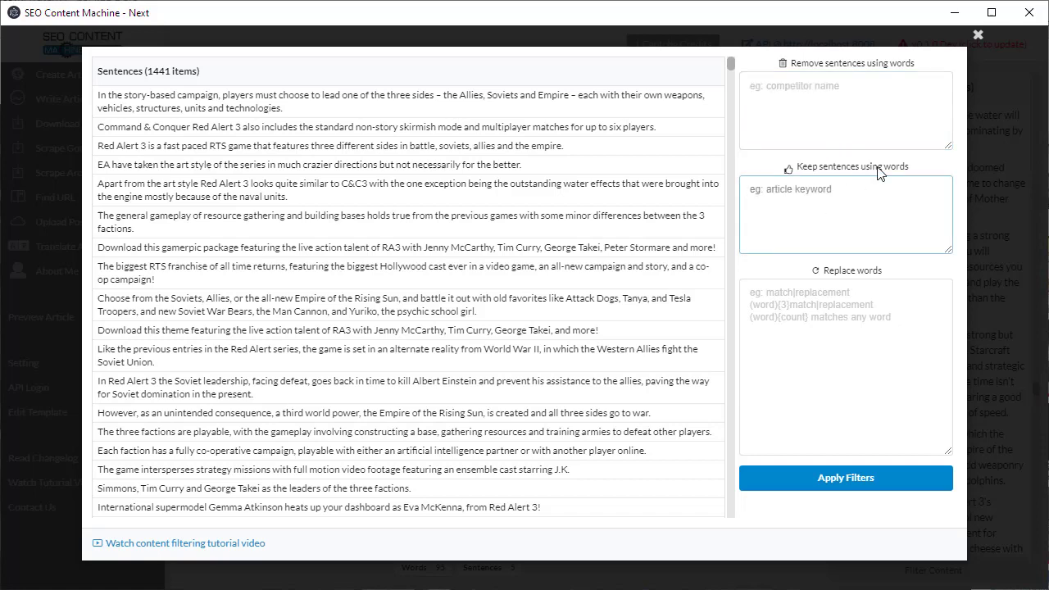
{"action": "key", "text": "ctrl+v"}
{"action": "type", "text": "t"}
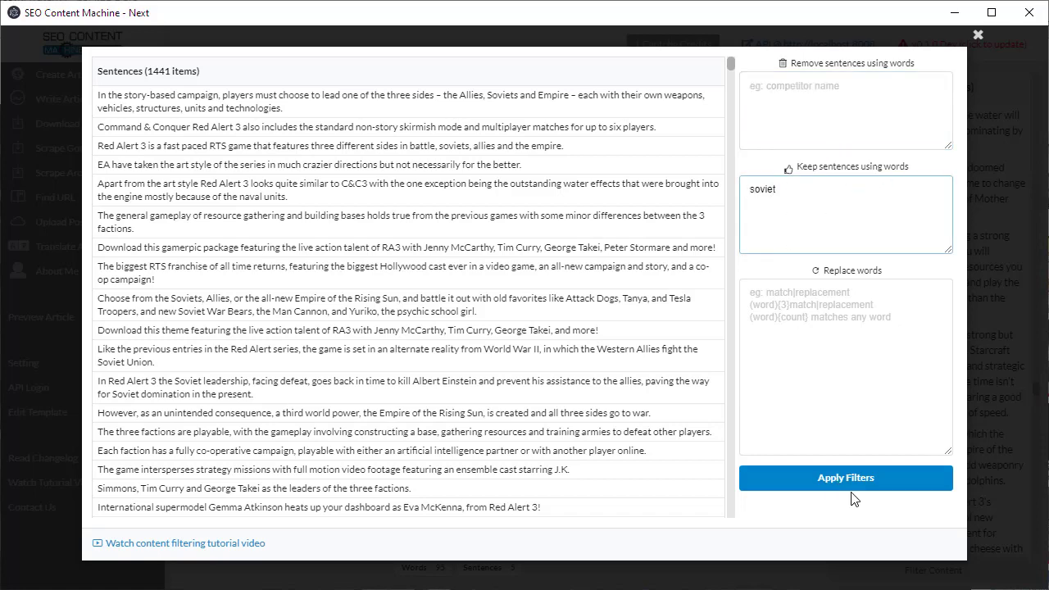
{"action": "left_click", "coordinate": [861, 482]}
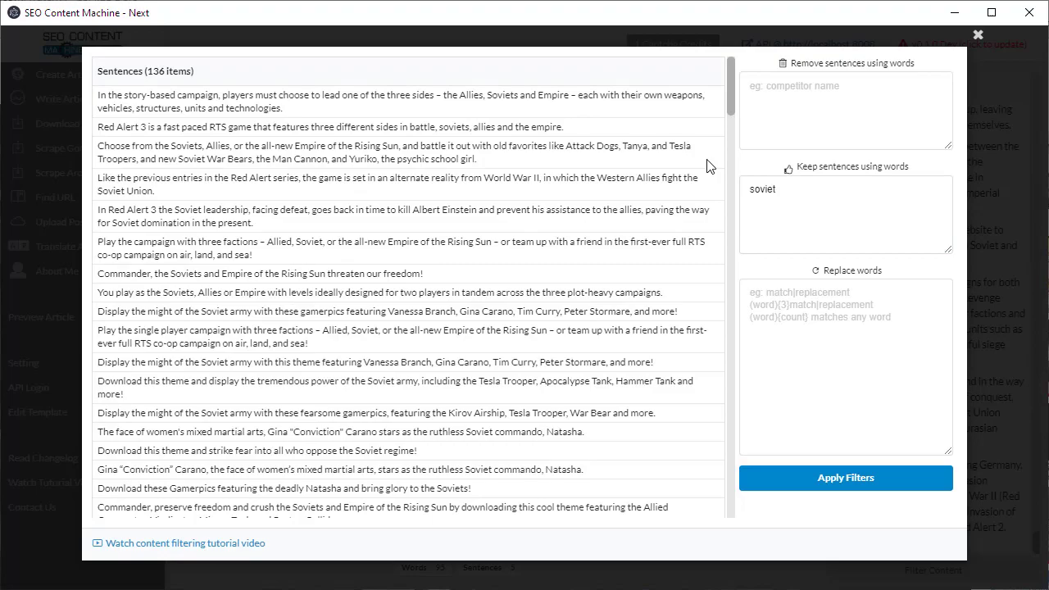
{"action": "mouse_move", "coordinate": [729, 79]}
{"action": "left_mouse_down"}
{"action": "mouse_move", "coordinate": [721, 492]}
{"action": "mouse_move", "coordinate": [713, 76]}
{"action": "left_mouse_up"}
- Add 'empire' as a remove-sentences word and apply the filters
{"action": "left_click", "coordinate": [799, 112]}
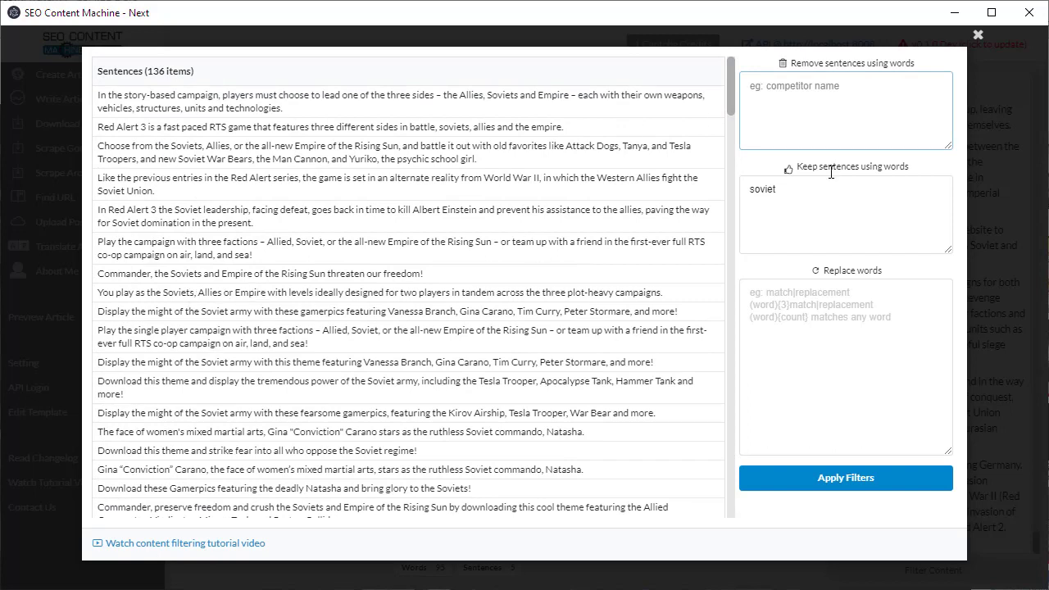
{"action": "type", "text": "empire"}
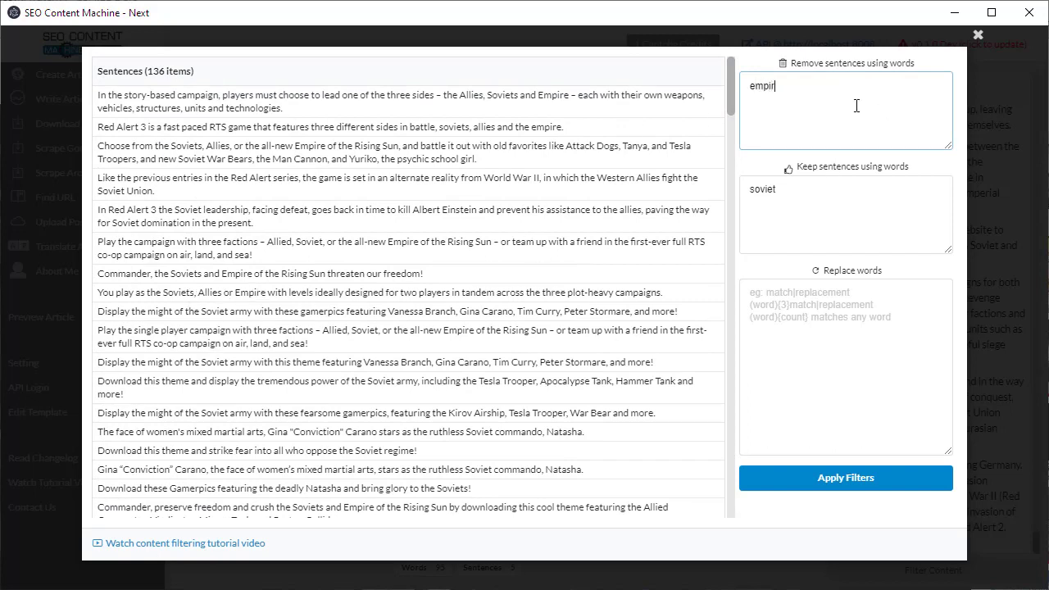
{"action": "left_click", "coordinate": [852, 473]}
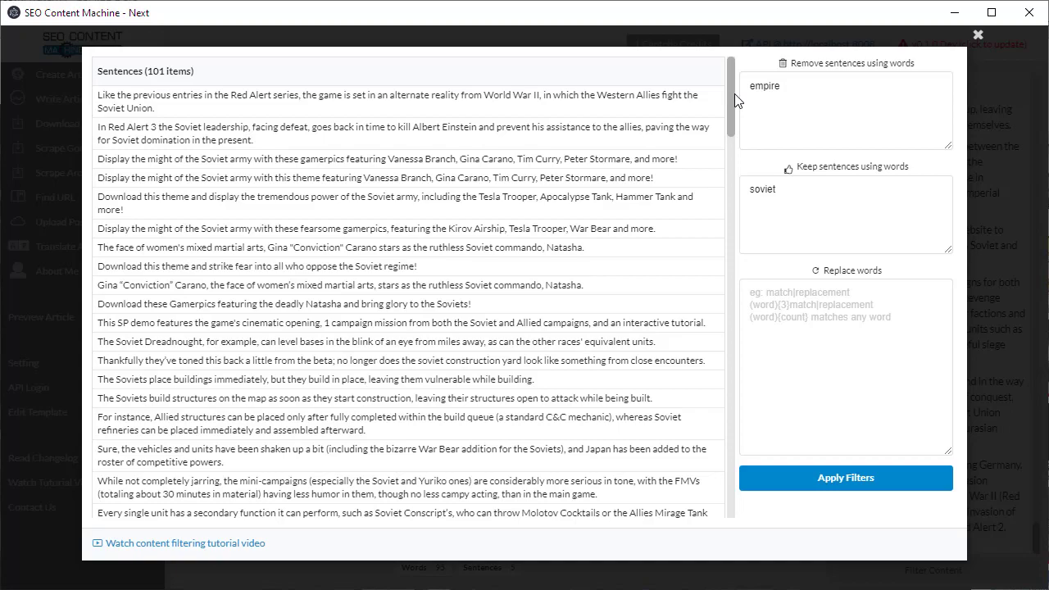
{"action": "left_click_drag", "start_coordinate": [734, 94], "coordinate": [725, 498]}
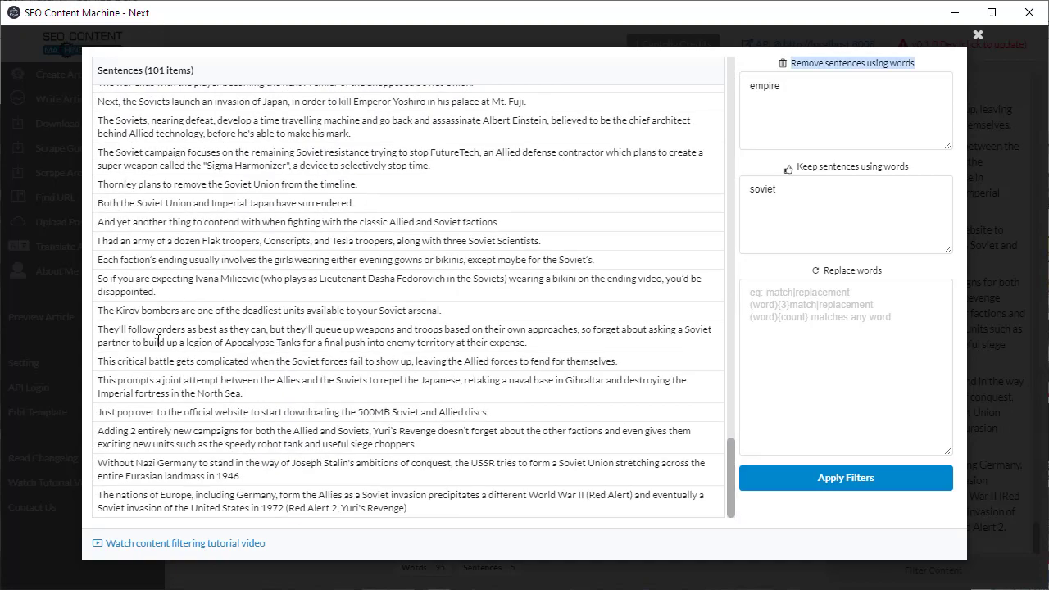
- Enter the replacement rule 'Soviet|Russian' and apply the filters
{"action": "left_click", "coordinate": [871, 282]}
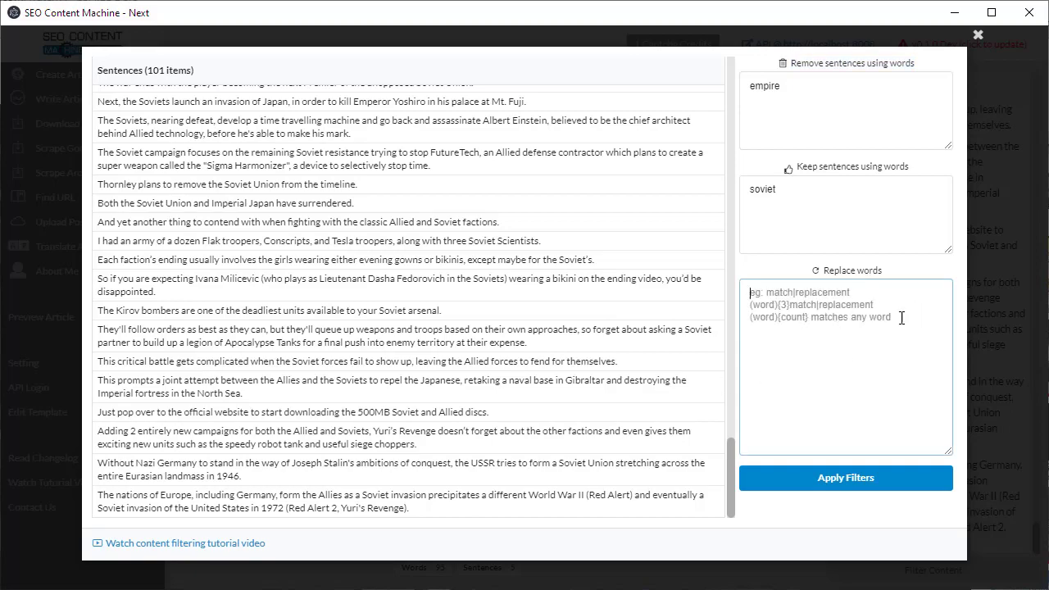
{"action": "left_click_drag", "start_coordinate": [731, 439], "coordinate": [728, 86]}
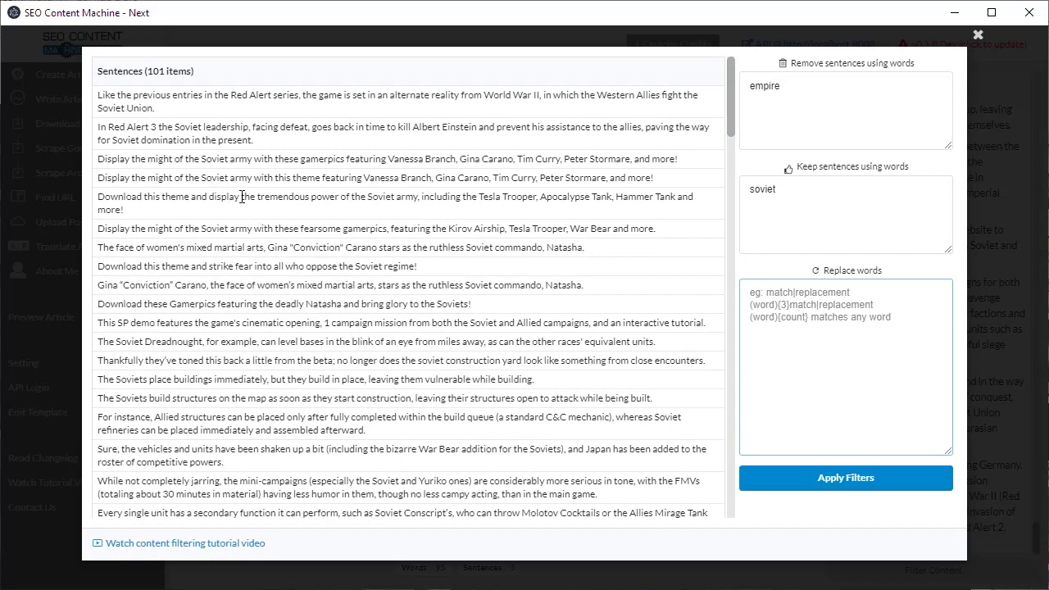
{"action": "double_click", "coordinate": [215, 158]}
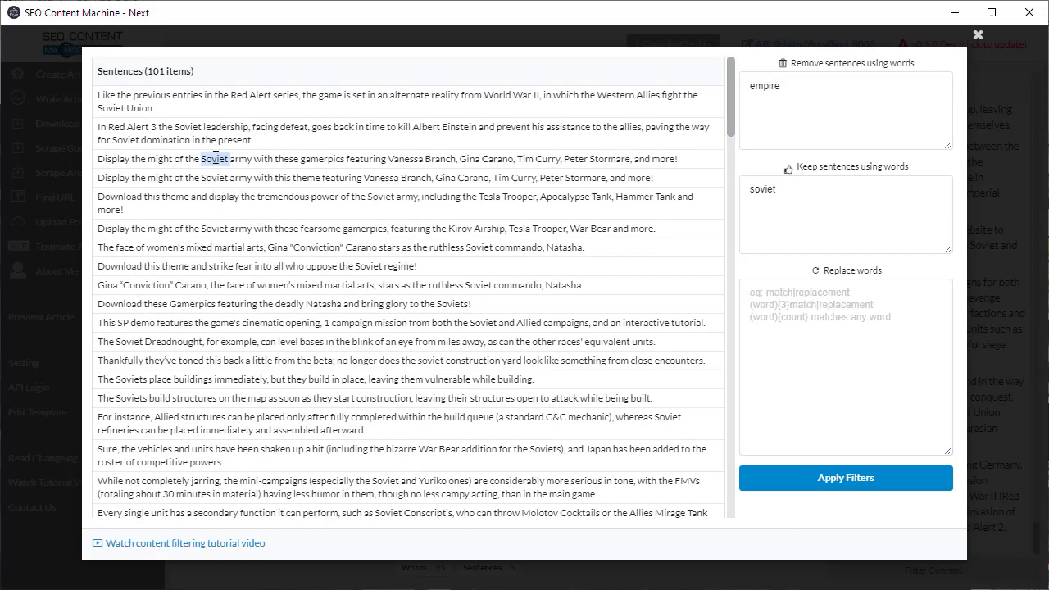
{"action": "double_click", "coordinate": [237, 159]}
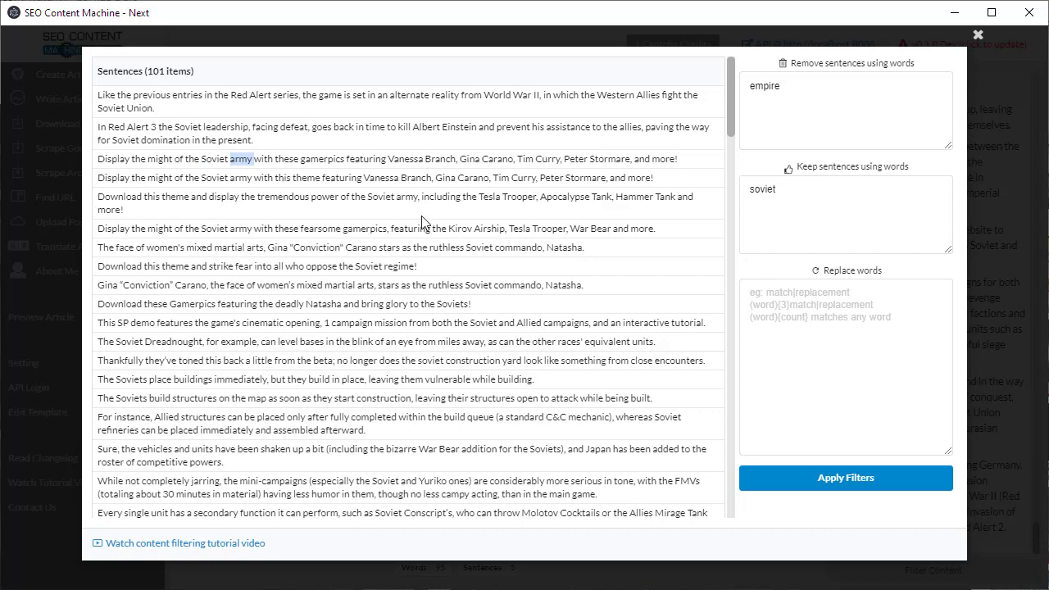
{"action": "left_click", "coordinate": [844, 324]}
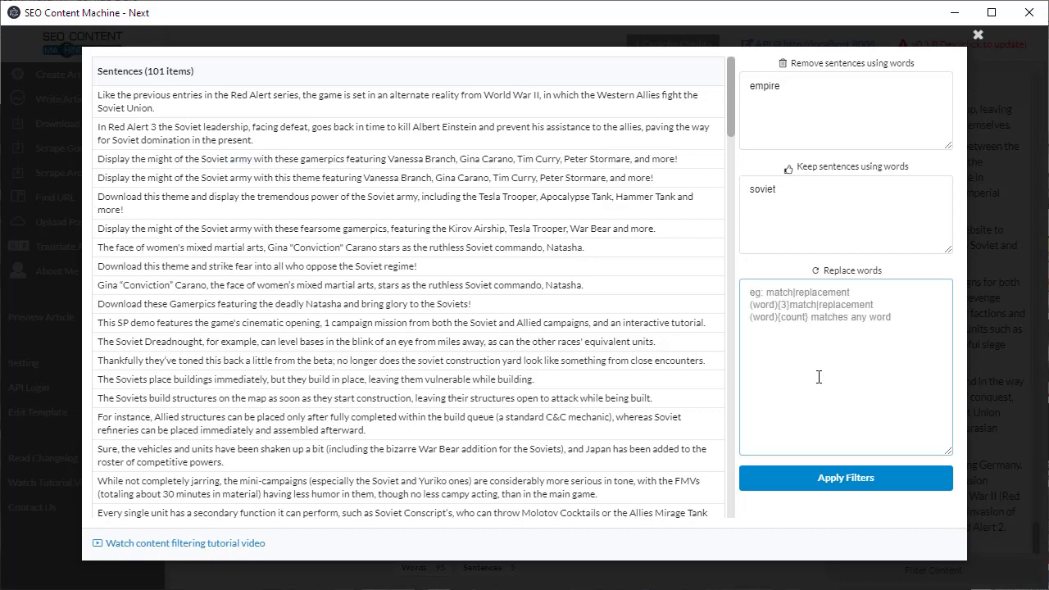
{"action": "type", "text": "Ru"}
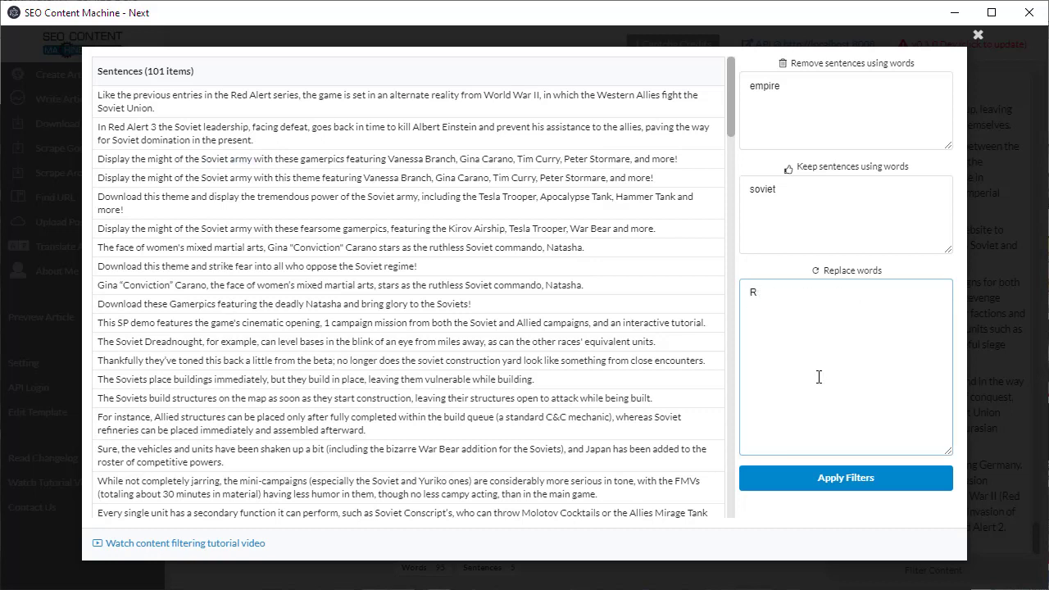
{"action": "key", "text": "BackSpace"}
{"action": "type", "text": "Soviet|Russian"}
{"action": "left_click", "coordinate": [859, 477]}
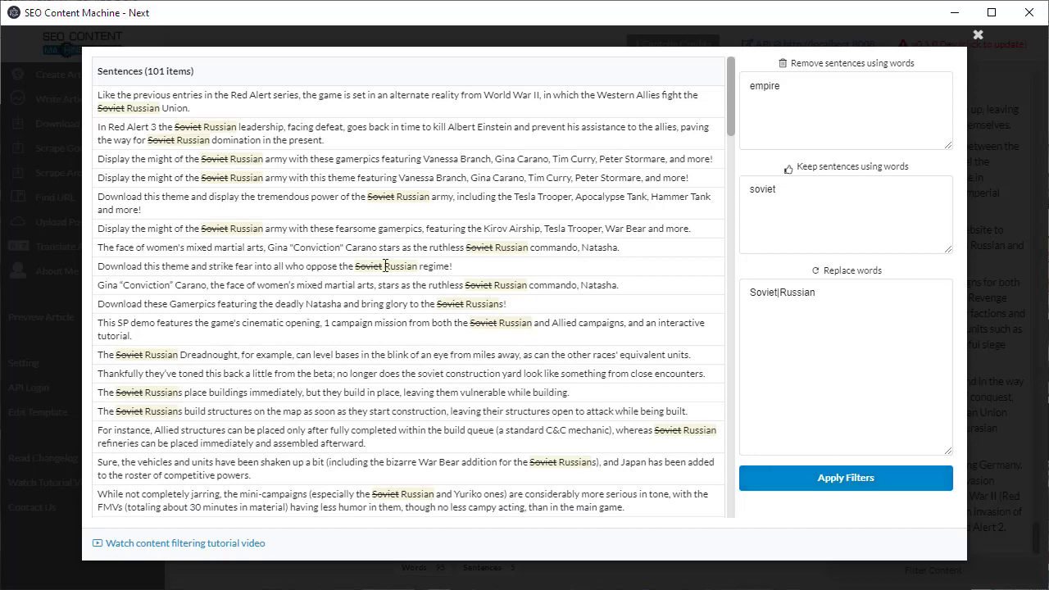
- Check the filtered sentences to confirm Soviet now reads Russian
{"action": "double_click", "coordinate": [453, 304]}
{"action": "double_click", "coordinate": [491, 304]}
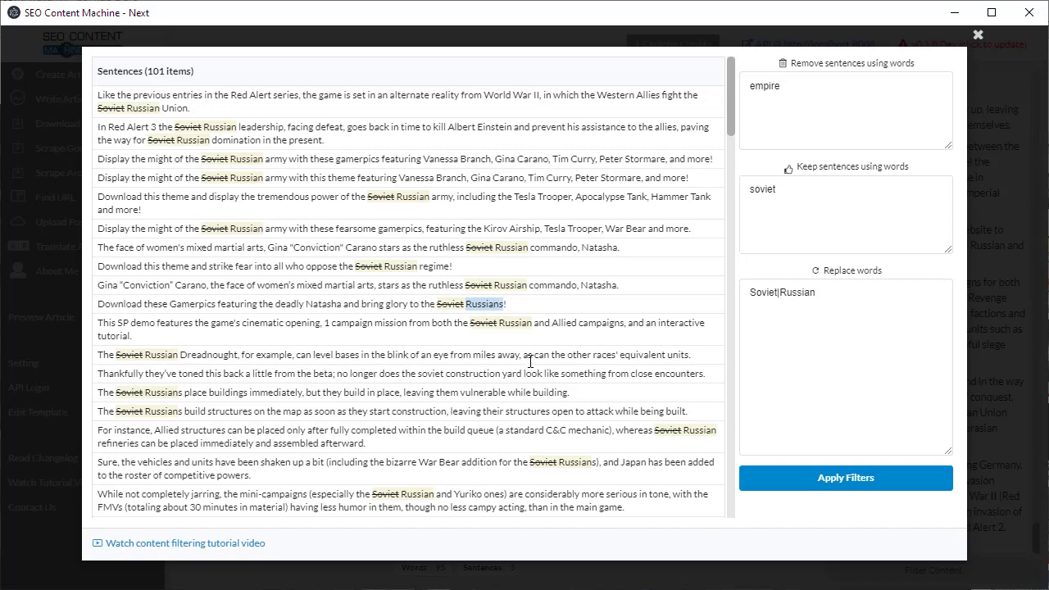
{"action": "double_click", "coordinate": [515, 323]}
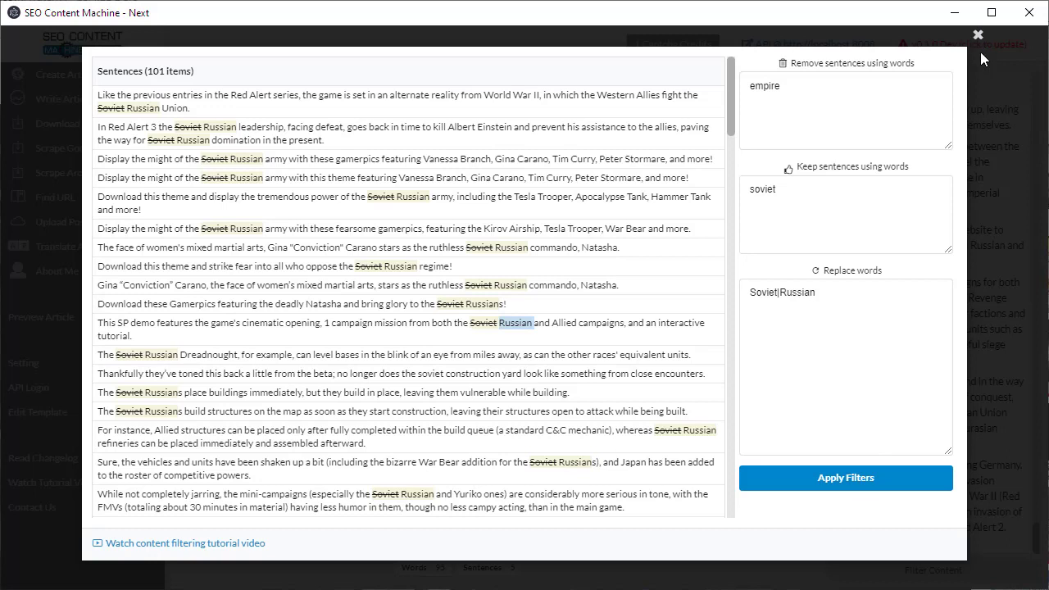
- Append the Western Allies versus Russian Union sentence to the end of the article
{"action": "left_click", "coordinate": [999, 98]}
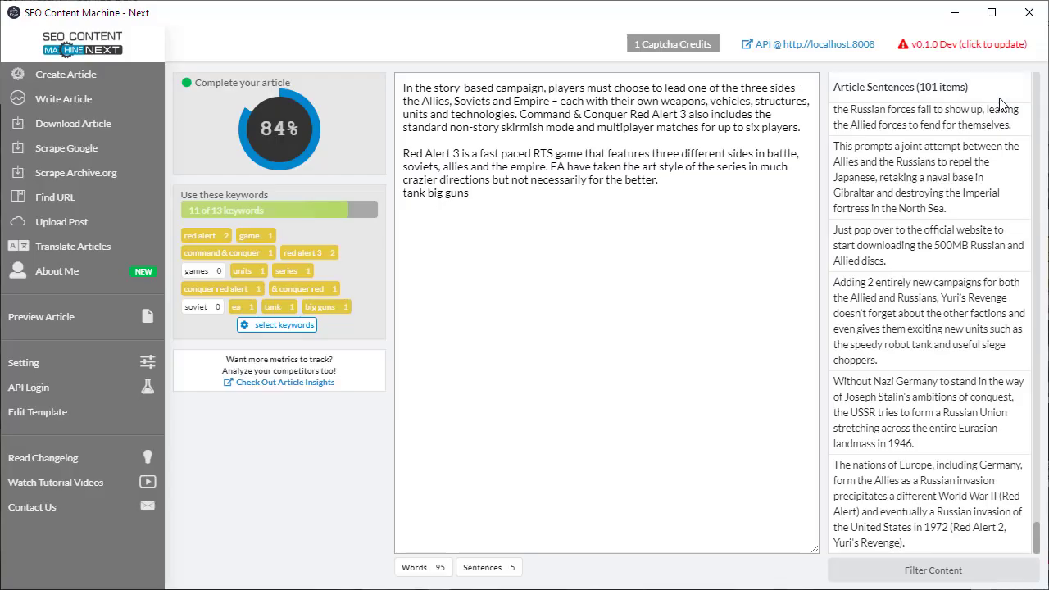
{"action": "left_click_drag", "start_coordinate": [1037, 533], "coordinate": [1034, 82]}
{"action": "left_click", "coordinate": [633, 212]}
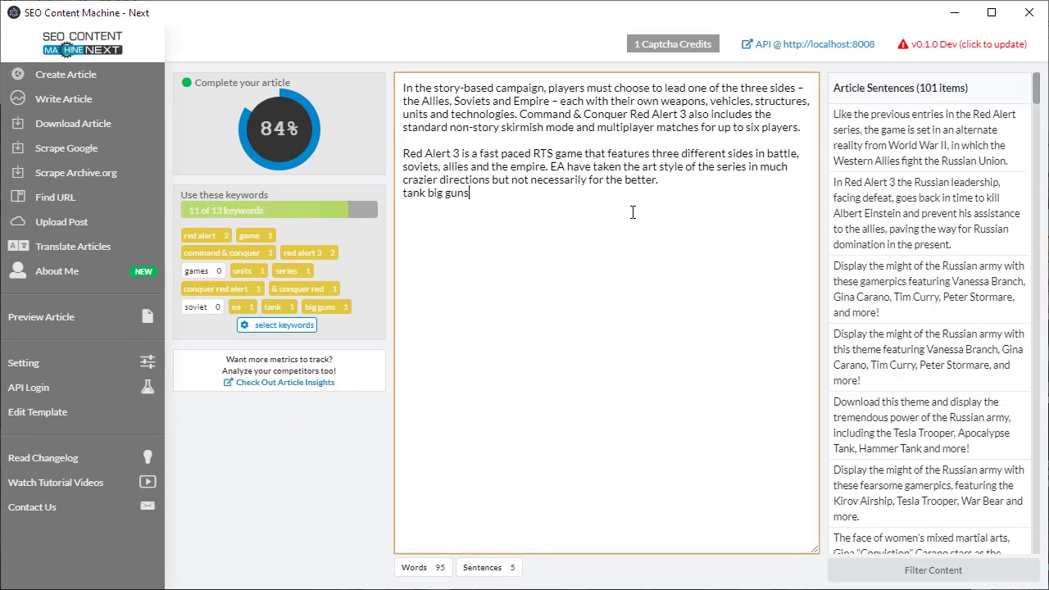
{"action": "left_click", "coordinate": [934, 138]}
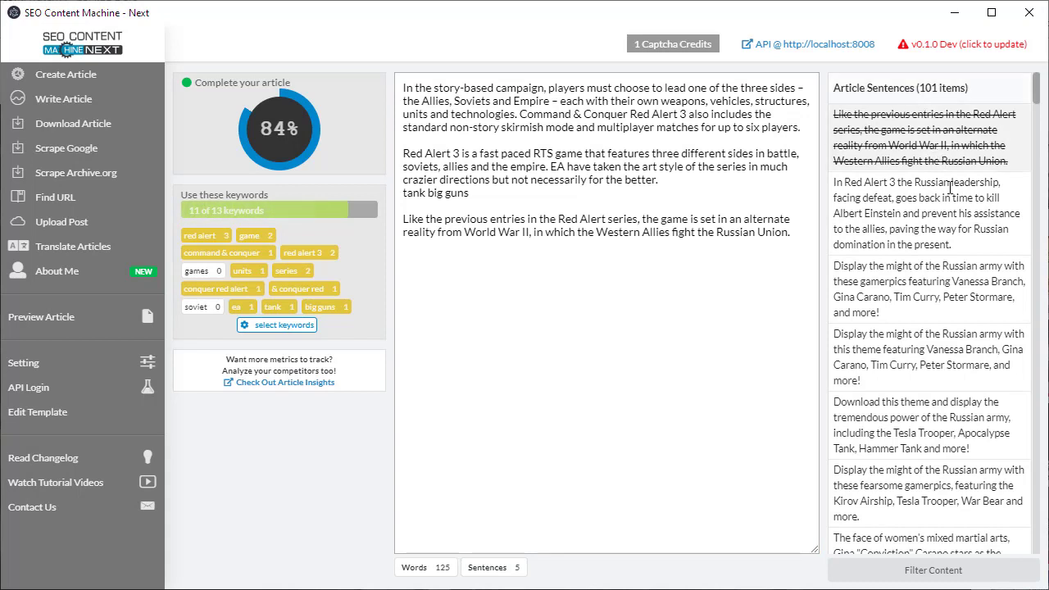
{"action": "double_click", "coordinate": [732, 233]}
{"action": "left_click", "coordinate": [793, 232]}
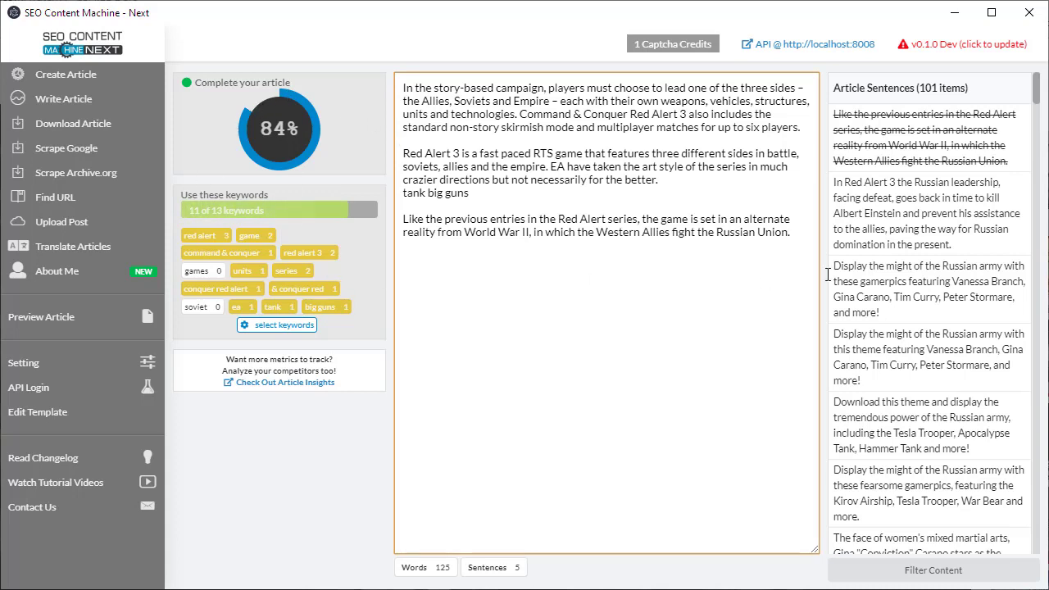
{"action": "left_click", "coordinate": [965, 577]}
{"action": "left_click", "coordinate": [978, 38]}
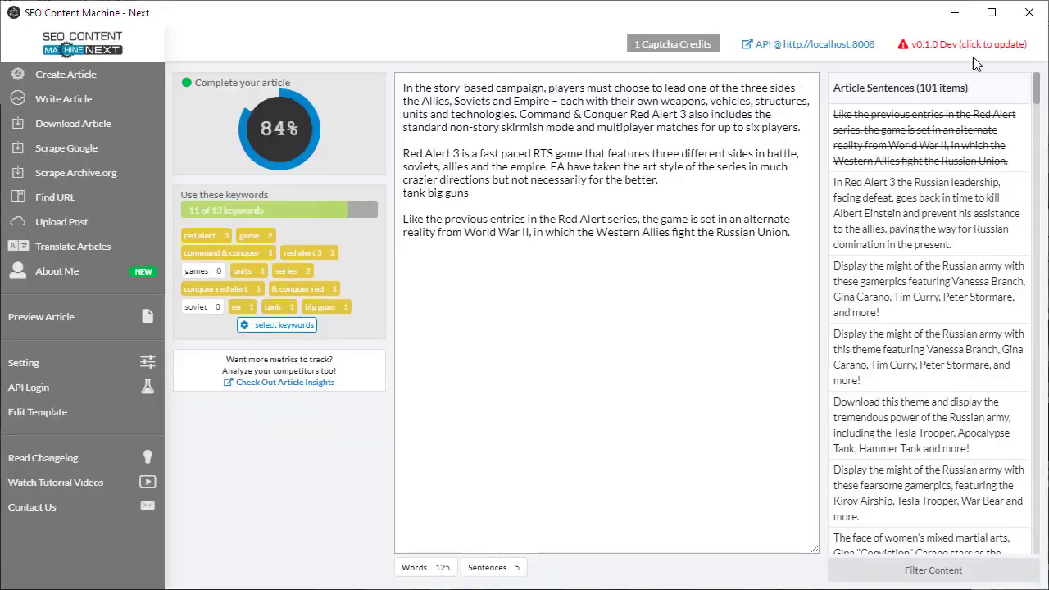